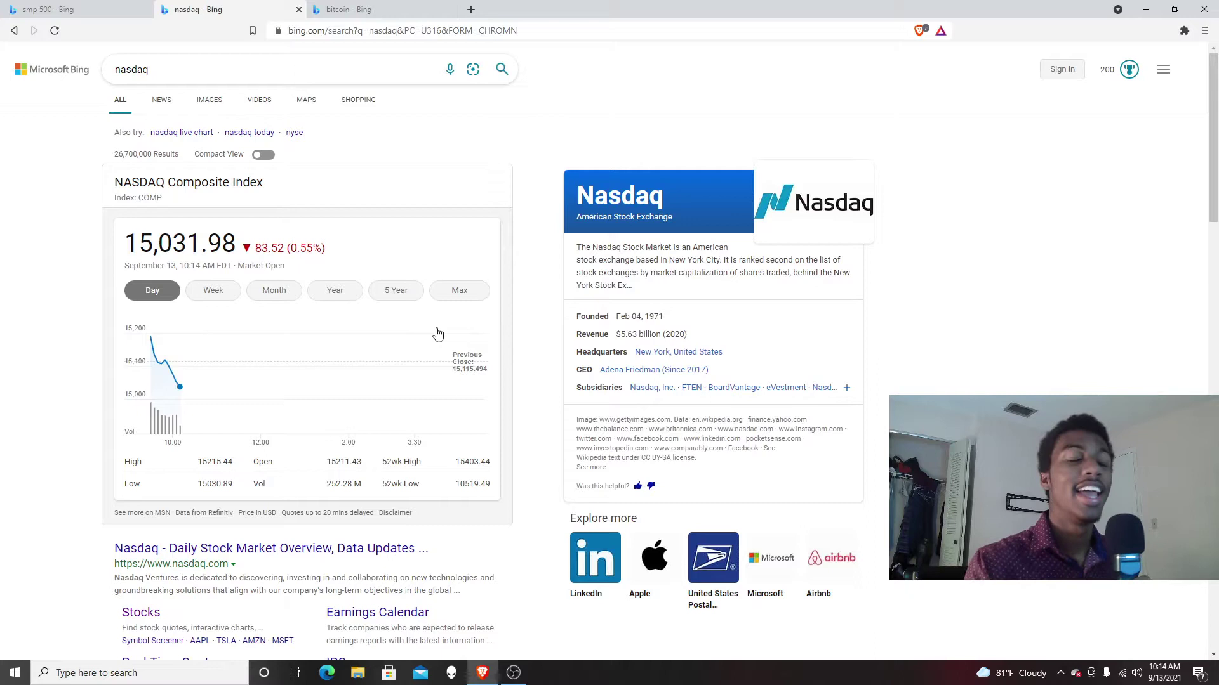
click(393, 293)
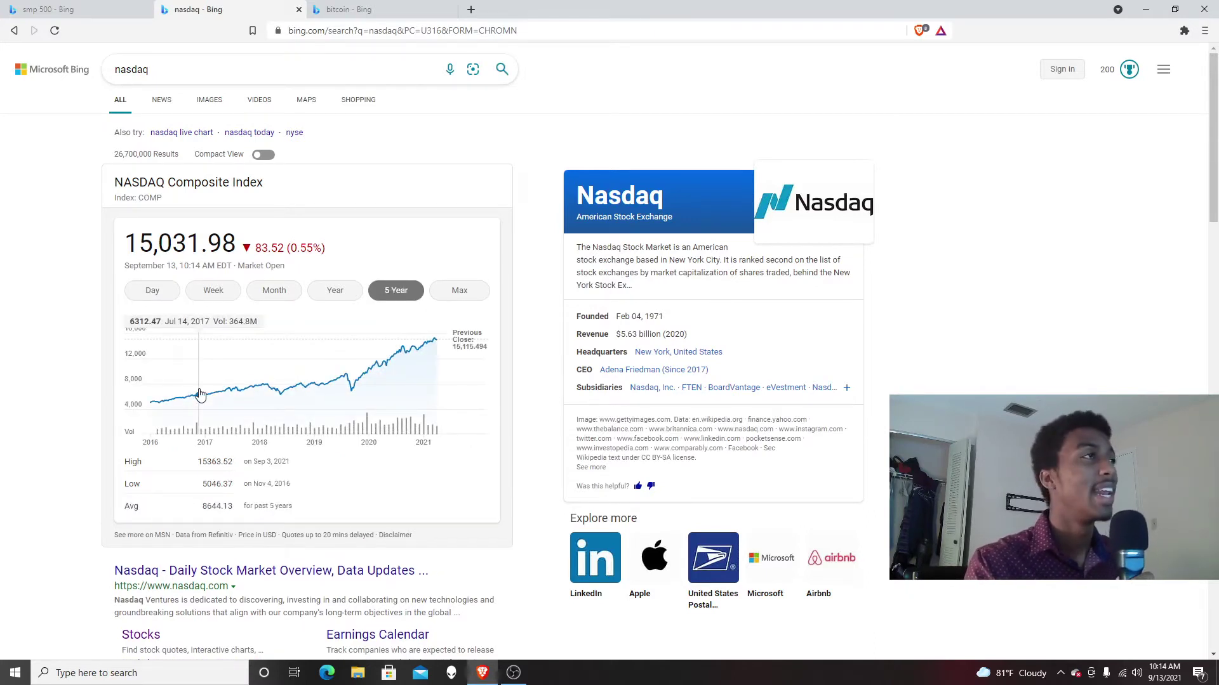
mouse_move(200, 395)
mouse_down()
mouse_move(308, 400)
mouse_move(438, 376)
mouse_up()
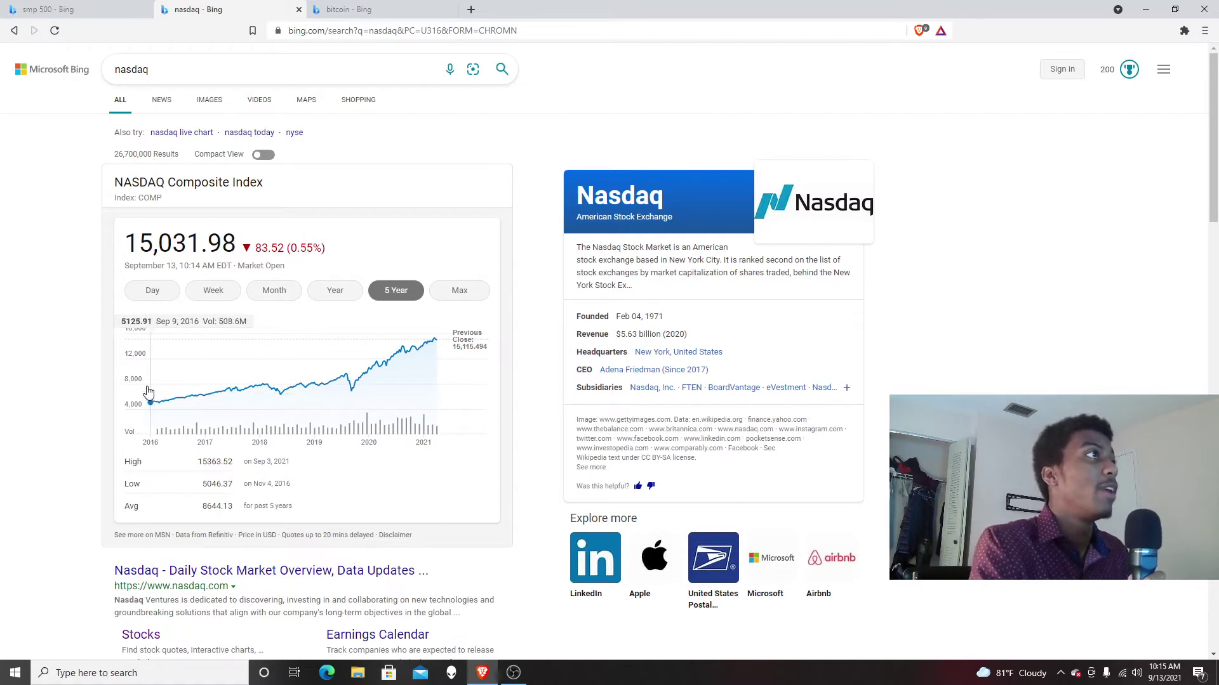
drag(147, 399, 436, 363)
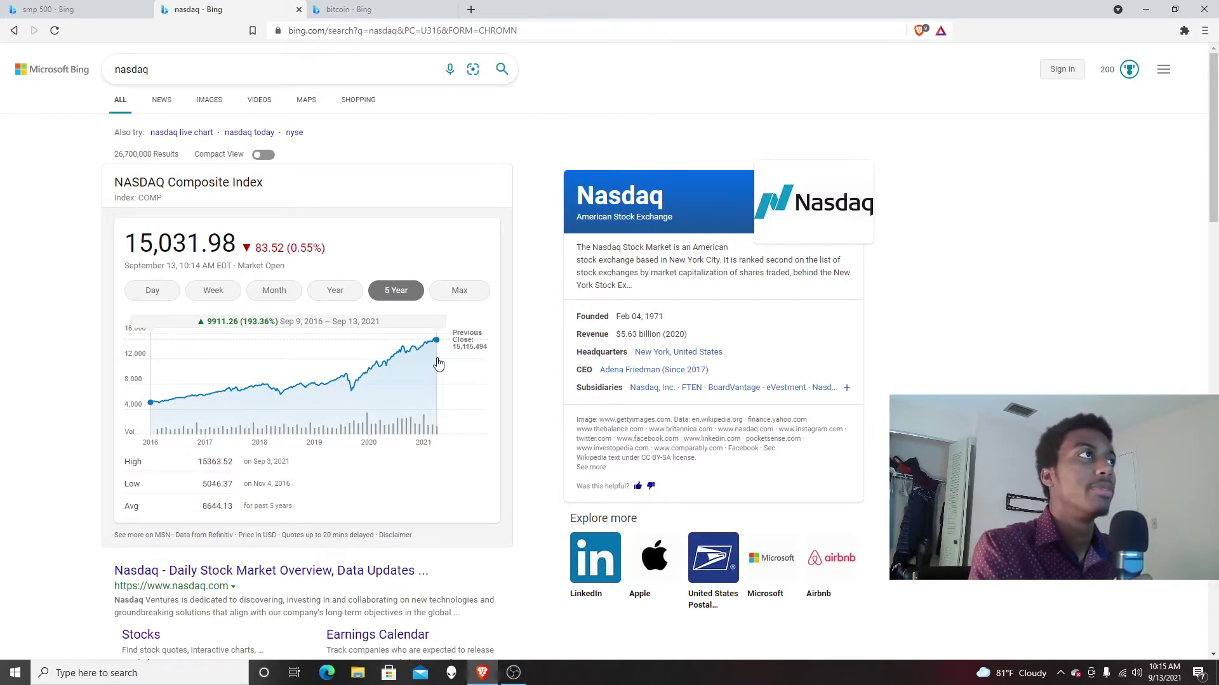
drag(439, 363, 438, 363)
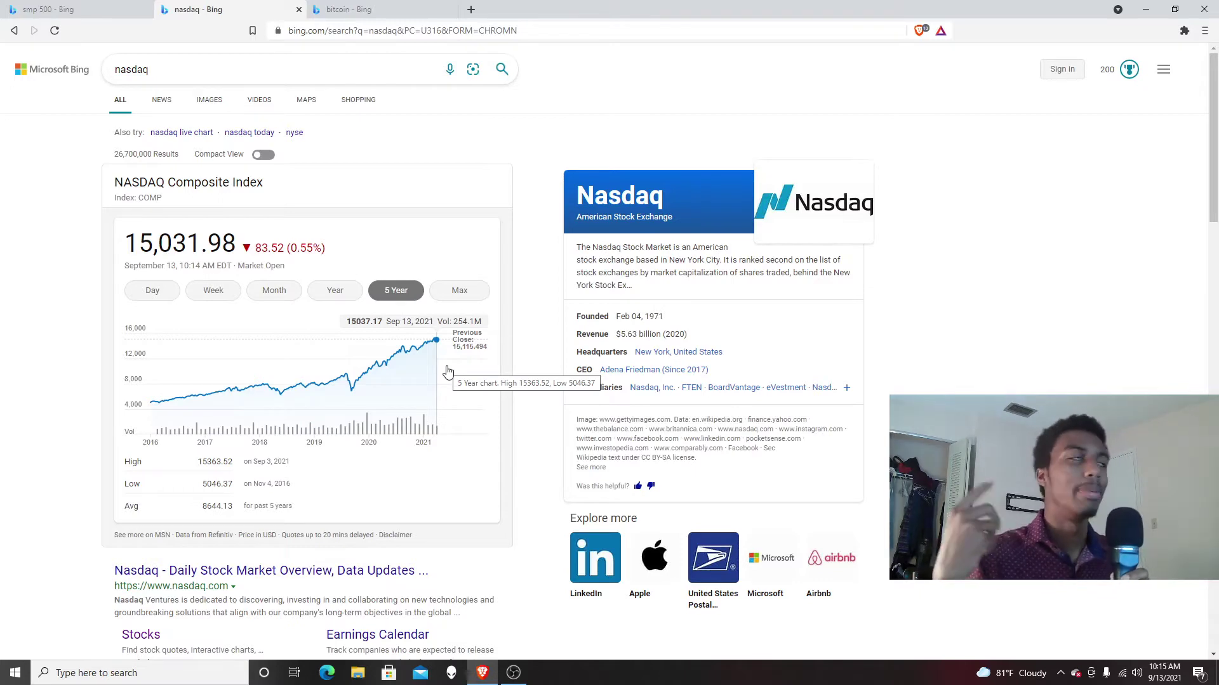
click(343, 9)
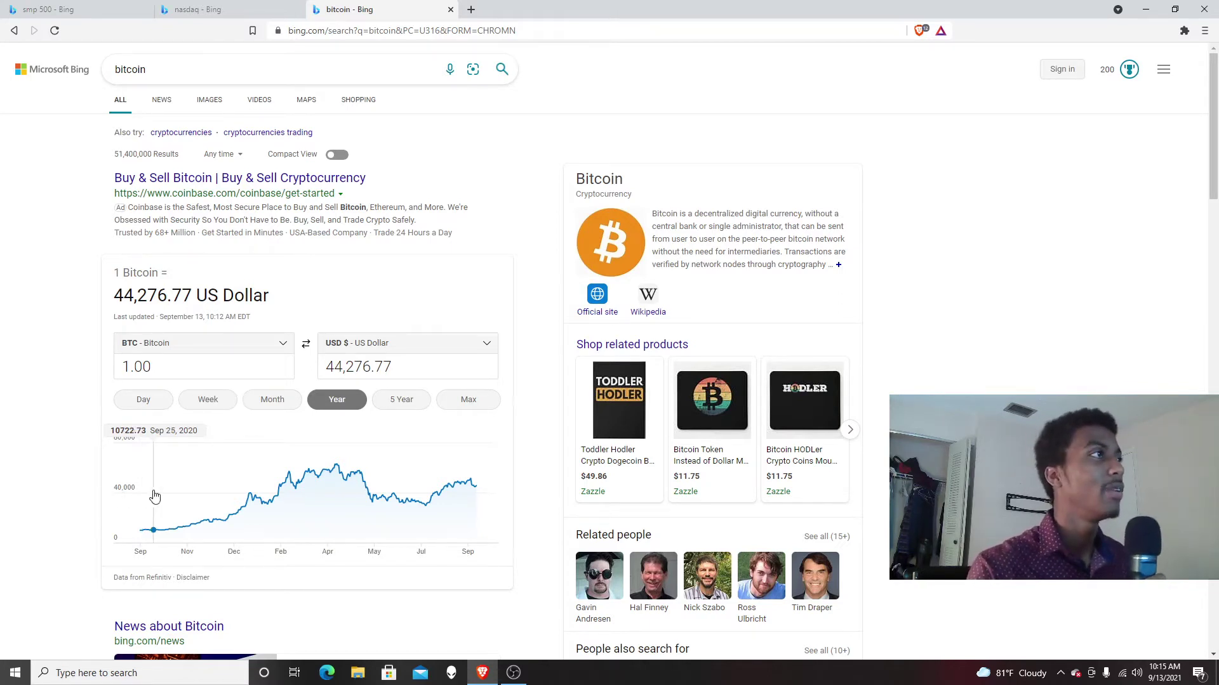
drag(138, 498, 471, 495)
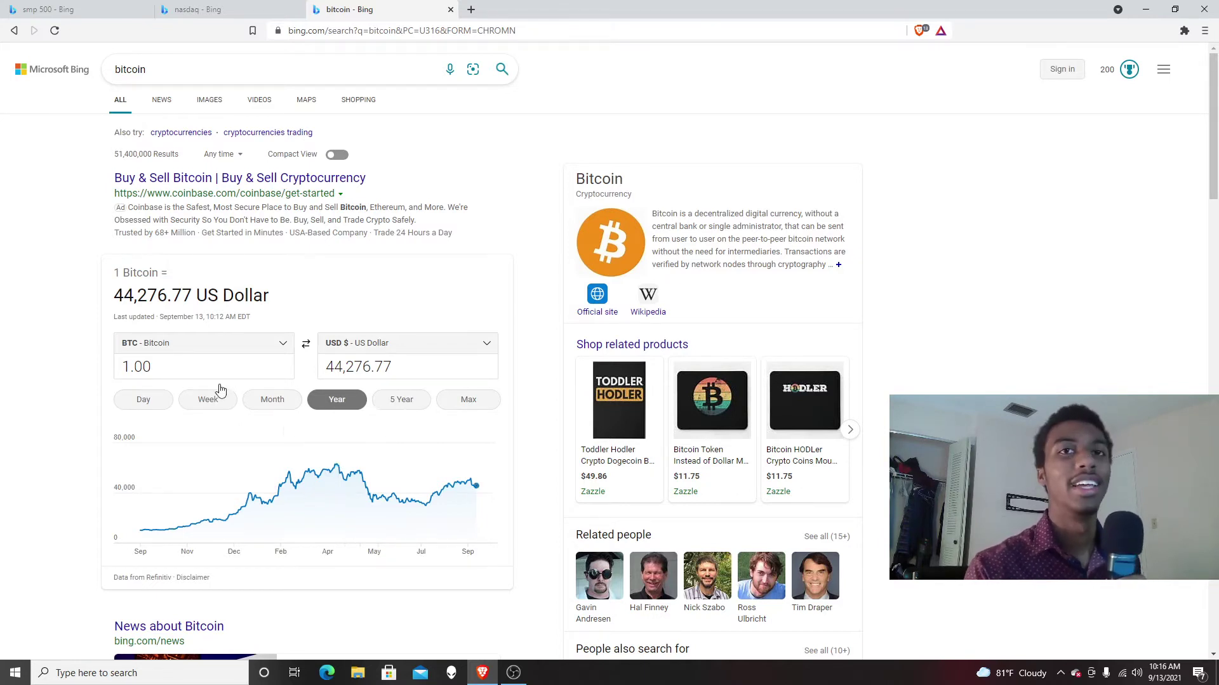
click(181, 8)
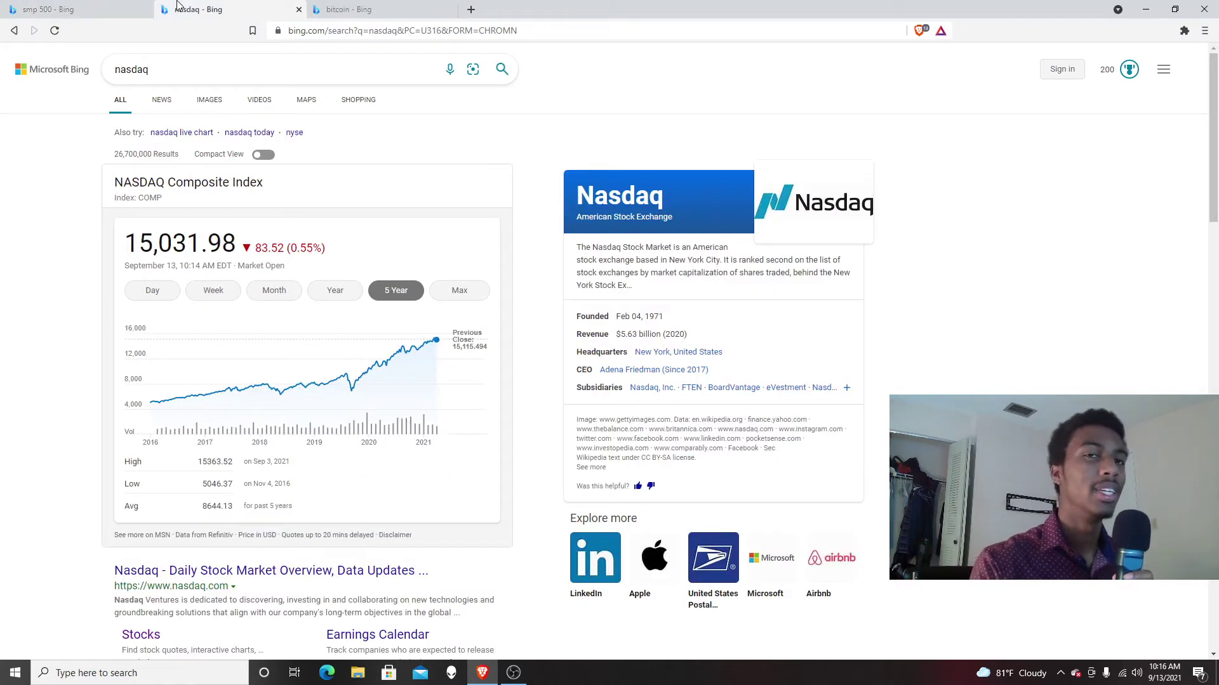
click(332, 9)
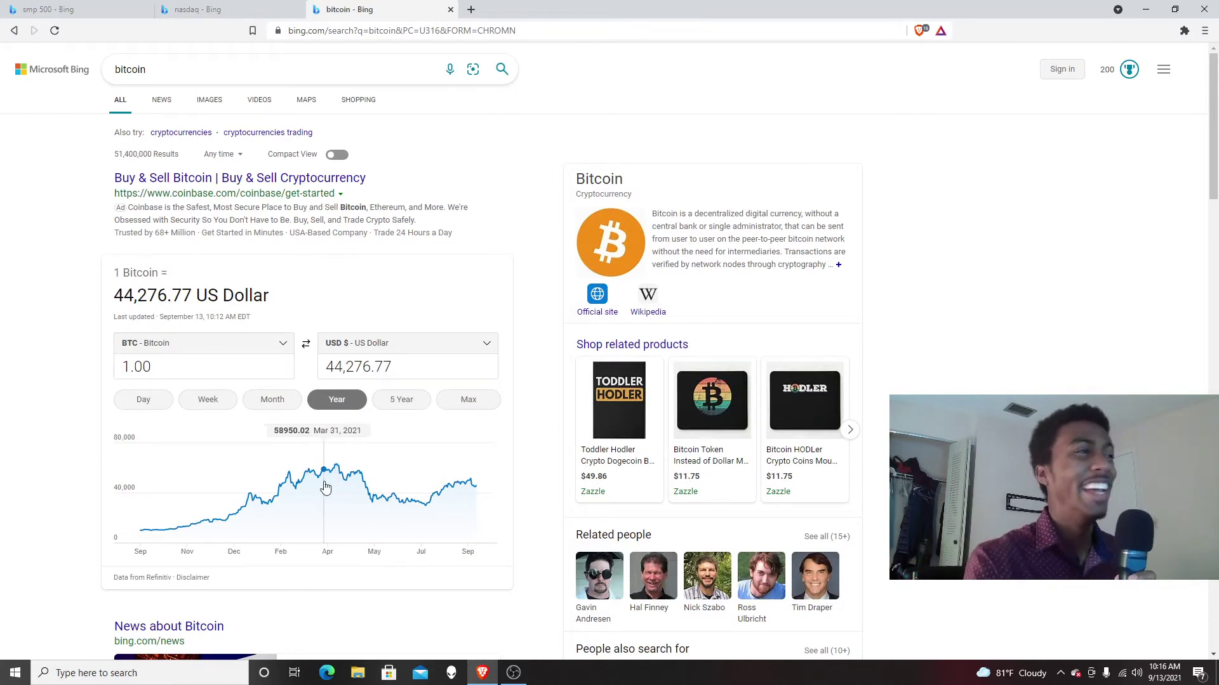
mouse_move(151, 532)
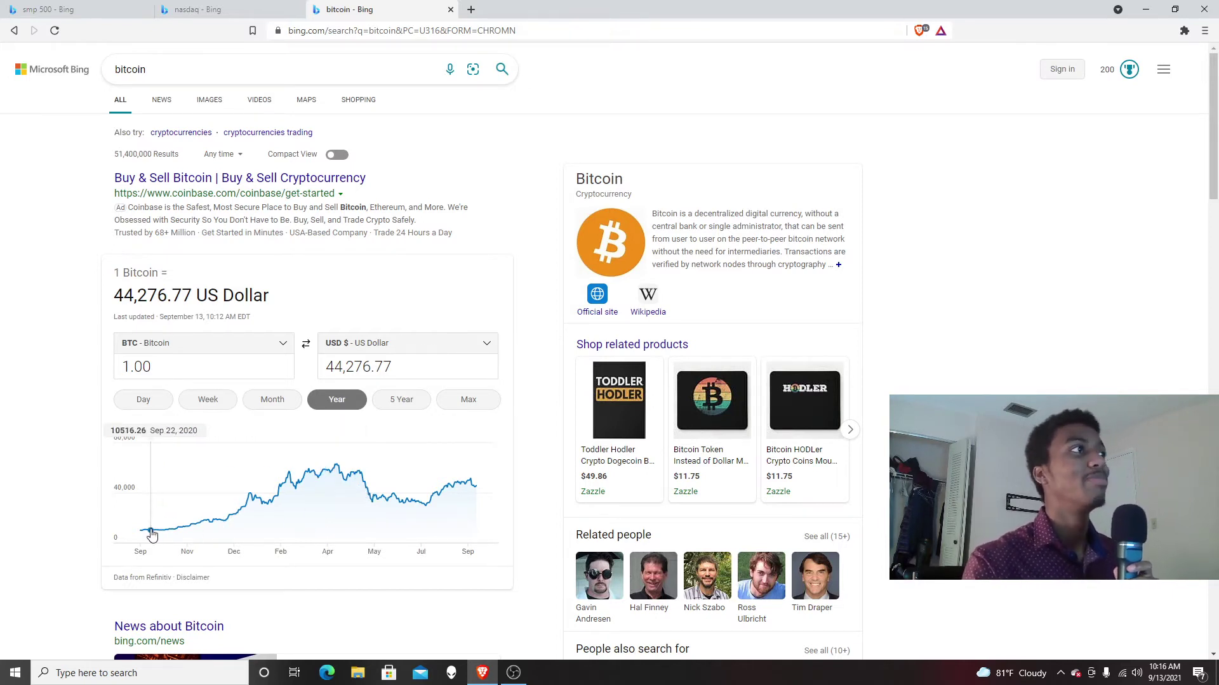
drag(150, 530, 481, 499)
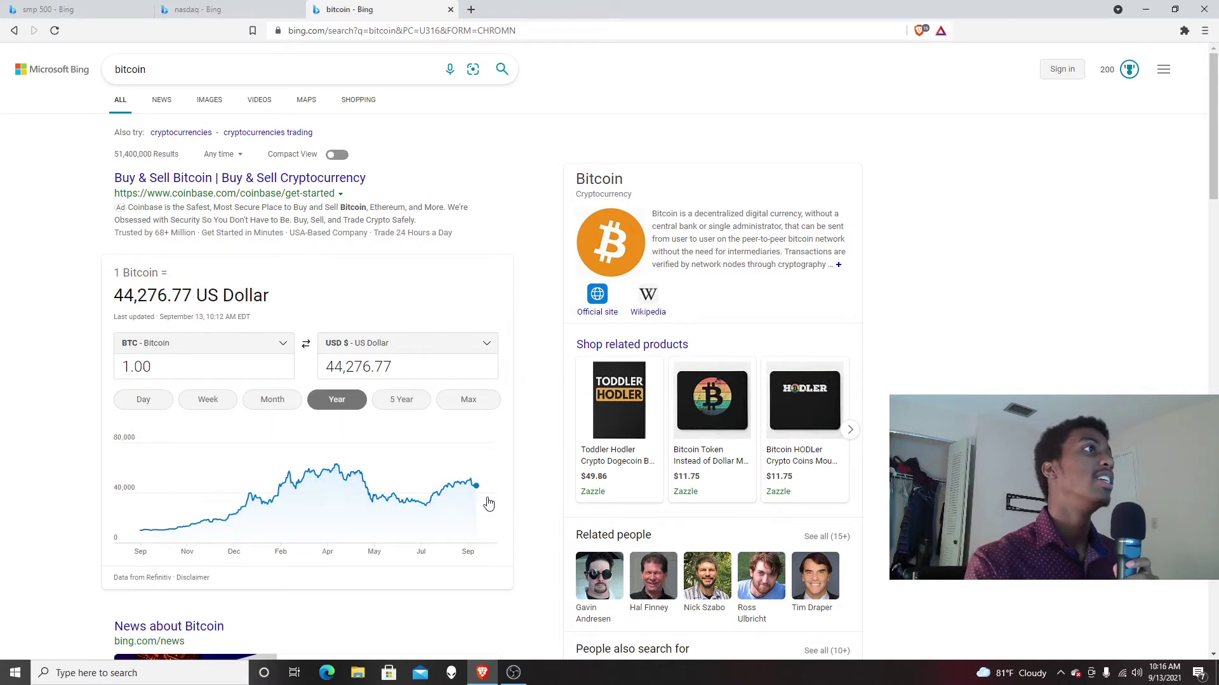
click(255, 12)
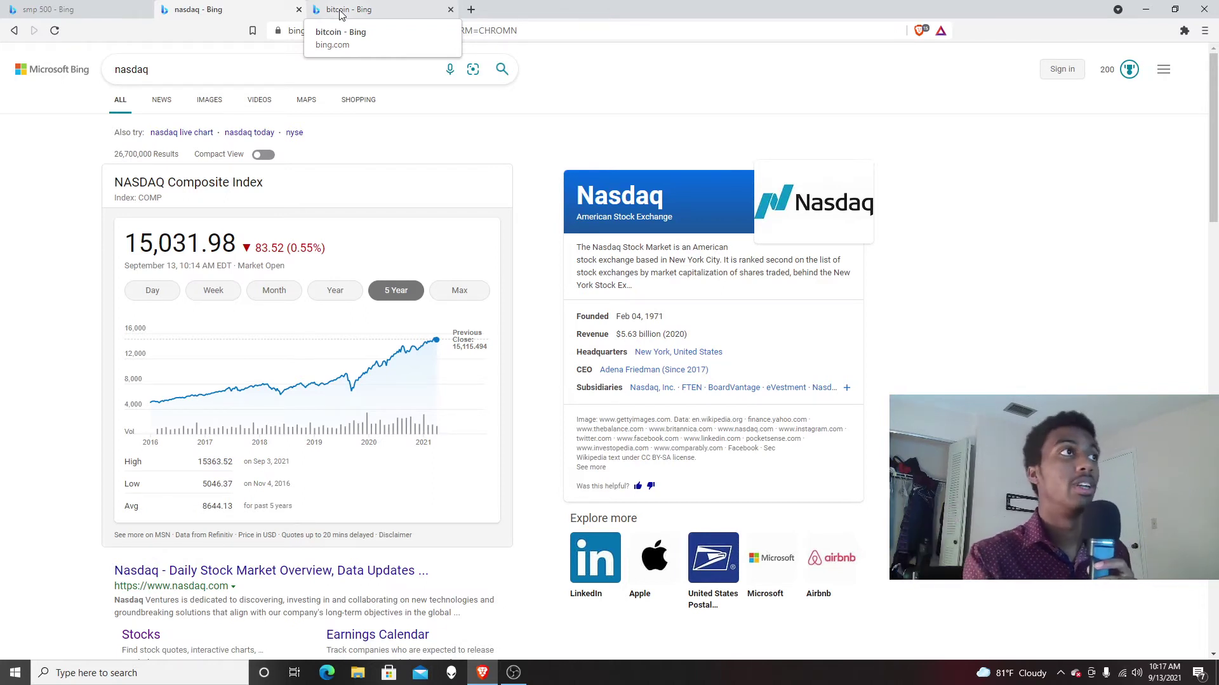
Show NASDAQ's full history with Max and measure the 562.56% gain from 2006 to 2021
click(458, 295)
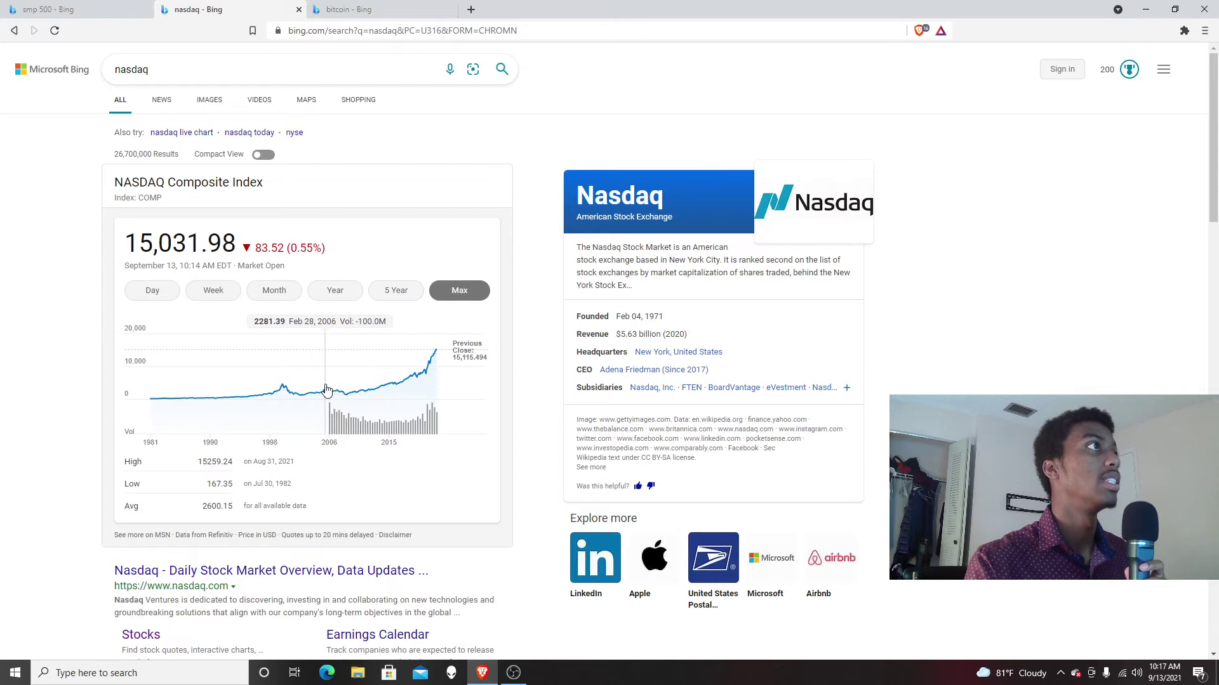
drag(326, 390, 440, 374)
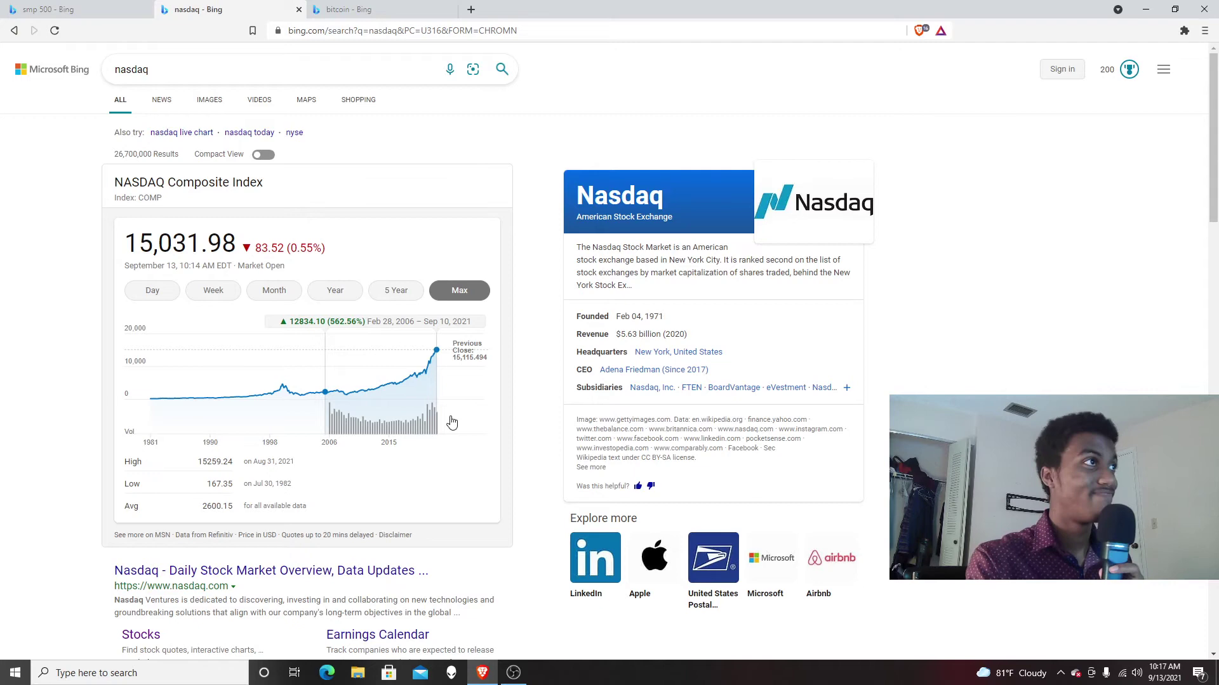
Show five years of Bitcoin prices and measure gains from November 2019 to various 2021 dates
click(381, 10)
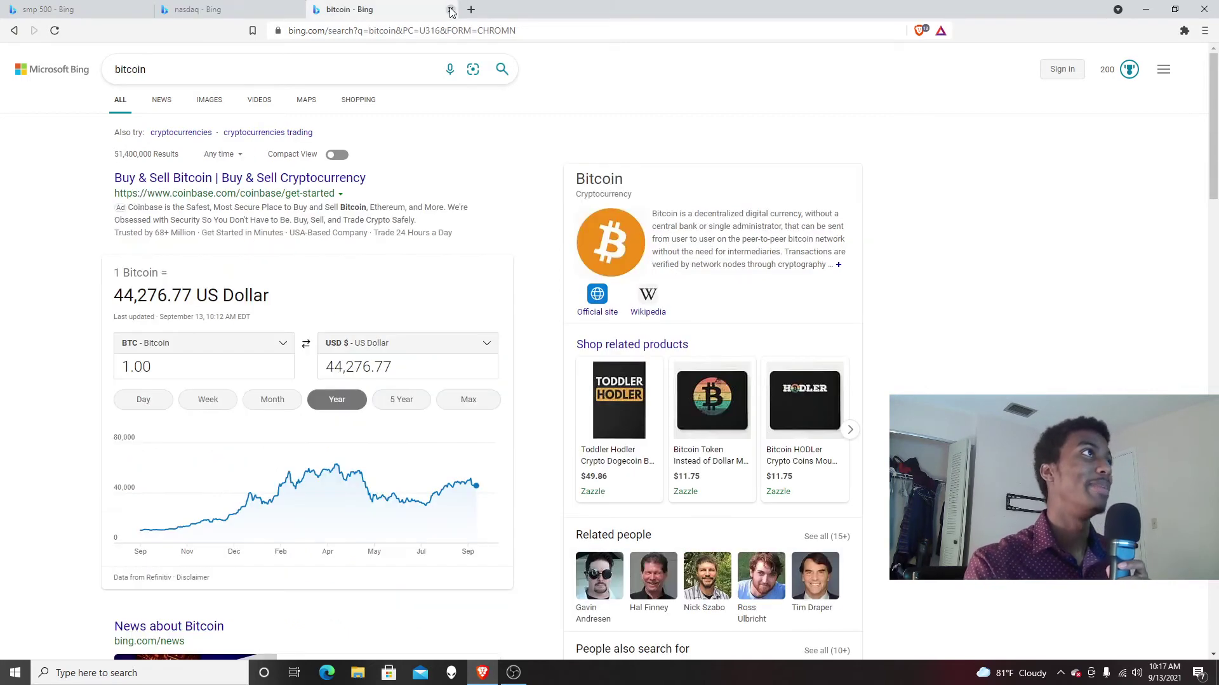
click(401, 399)
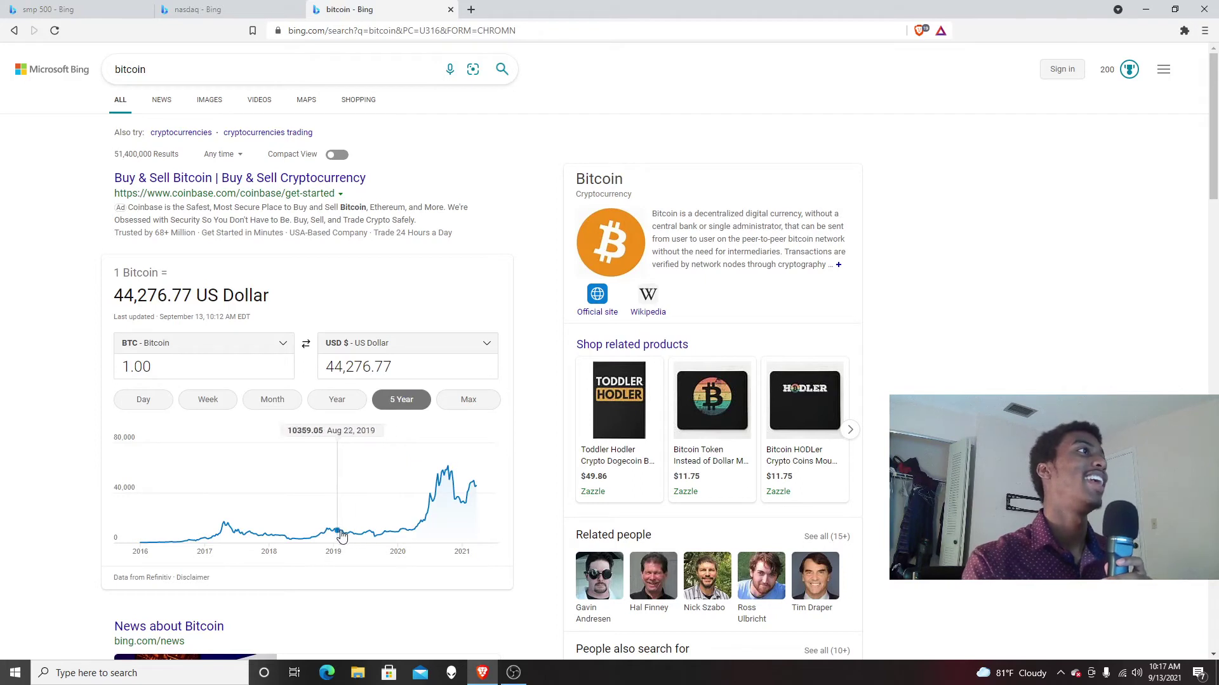
drag(354, 536, 448, 505)
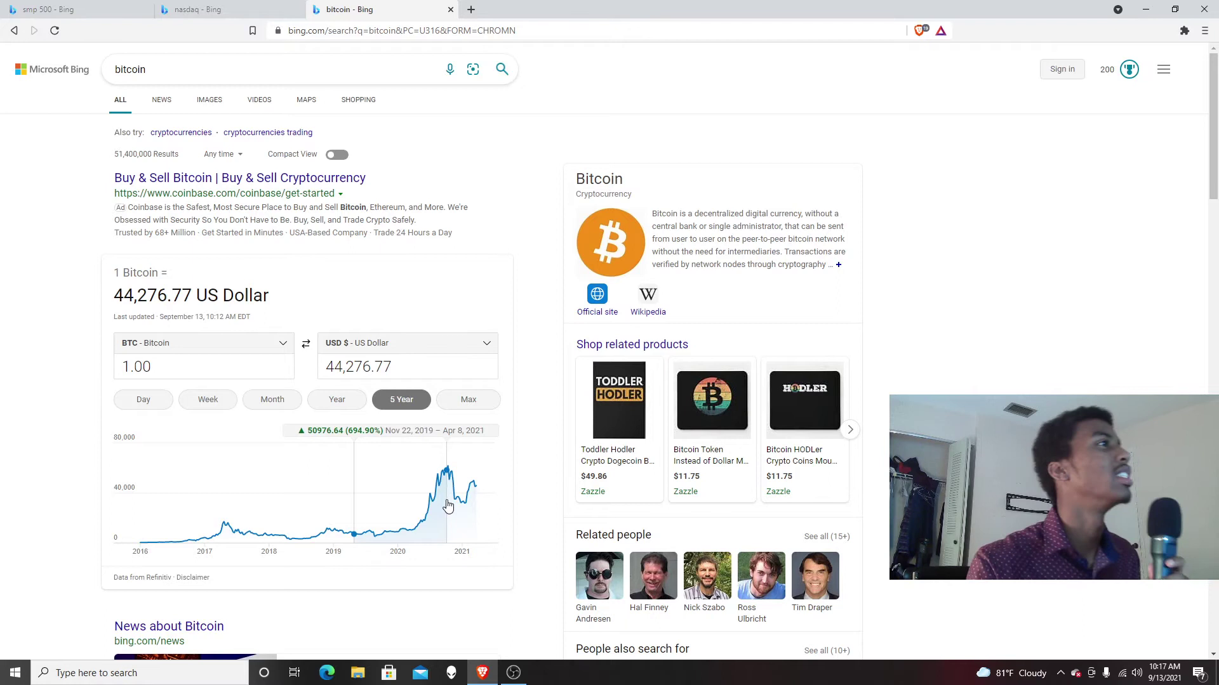
drag(448, 505, 486, 510)
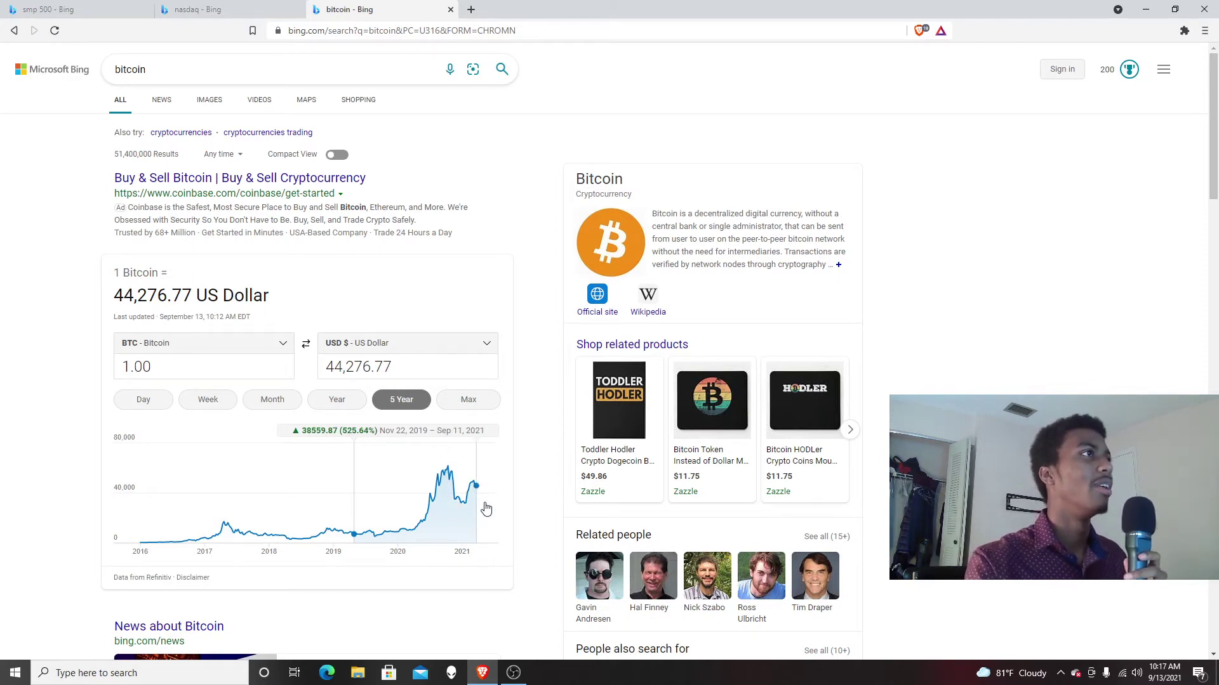
mouse_move(487, 509)
mouse_down()
mouse_move(437, 529)
mouse_move(450, 530)
mouse_up()
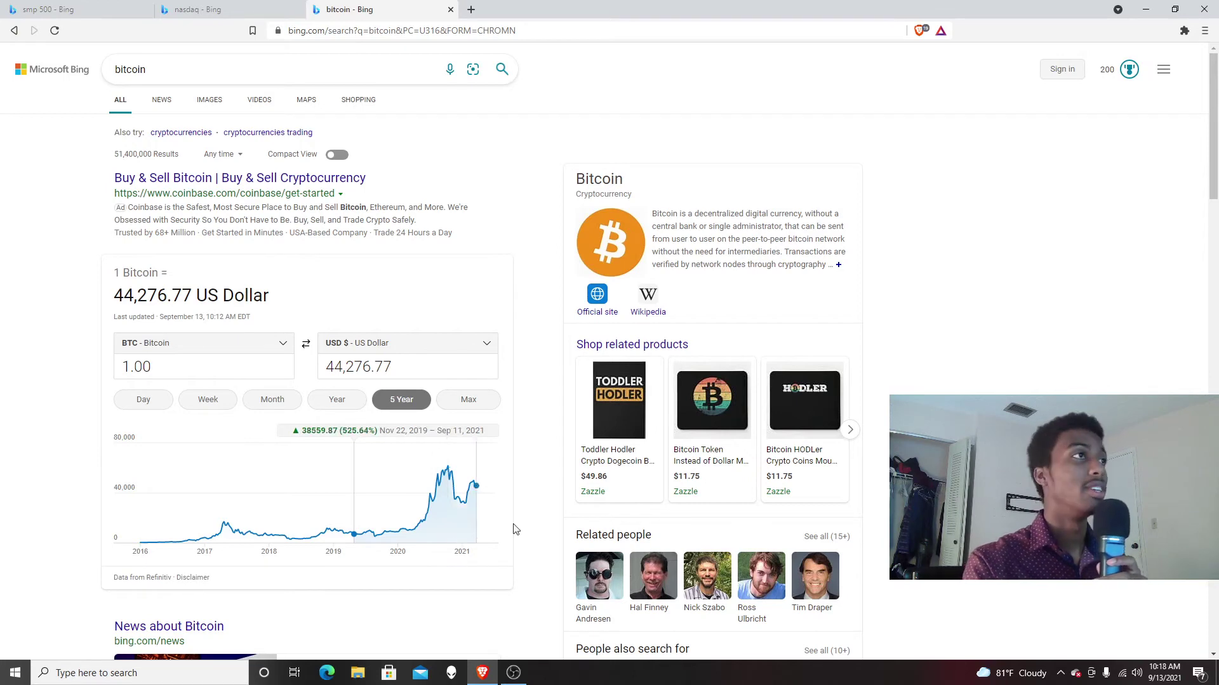
drag(450, 530, 517, 531)
Measure Bitcoin's last-year and mid-2018 gains, then the 22,357.15% gain since 2015 on Max
drag(405, 528, 474, 510)
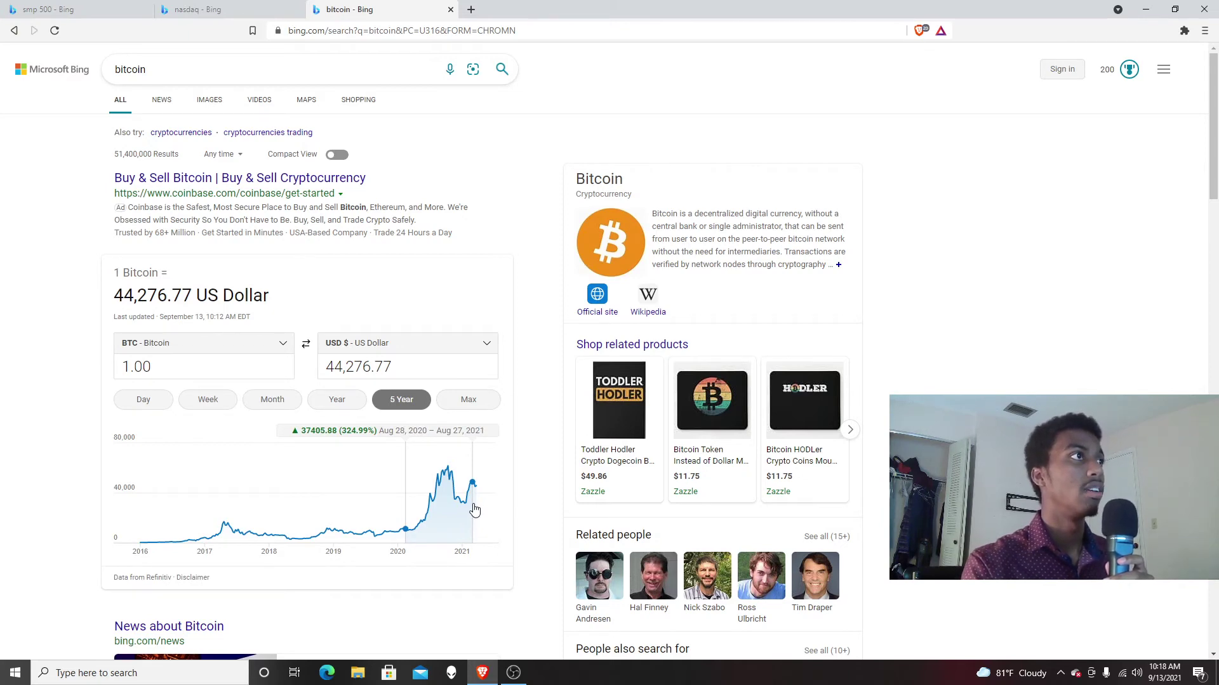
drag(475, 510, 458, 514)
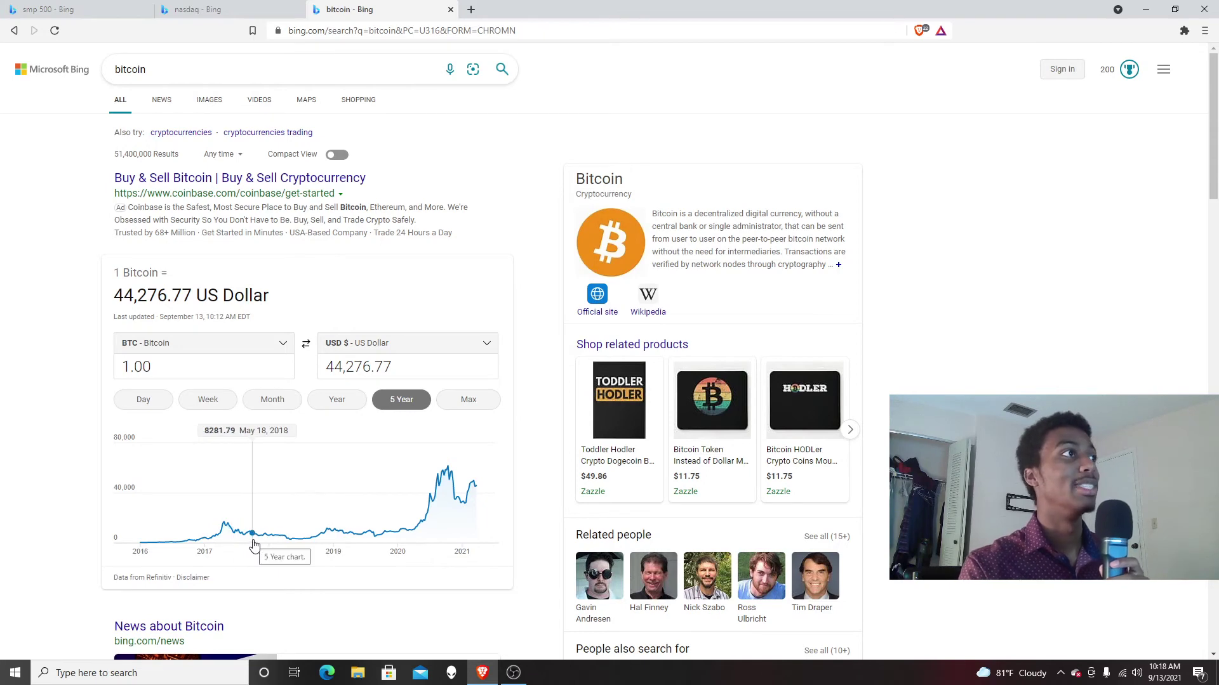
drag(259, 543, 476, 502)
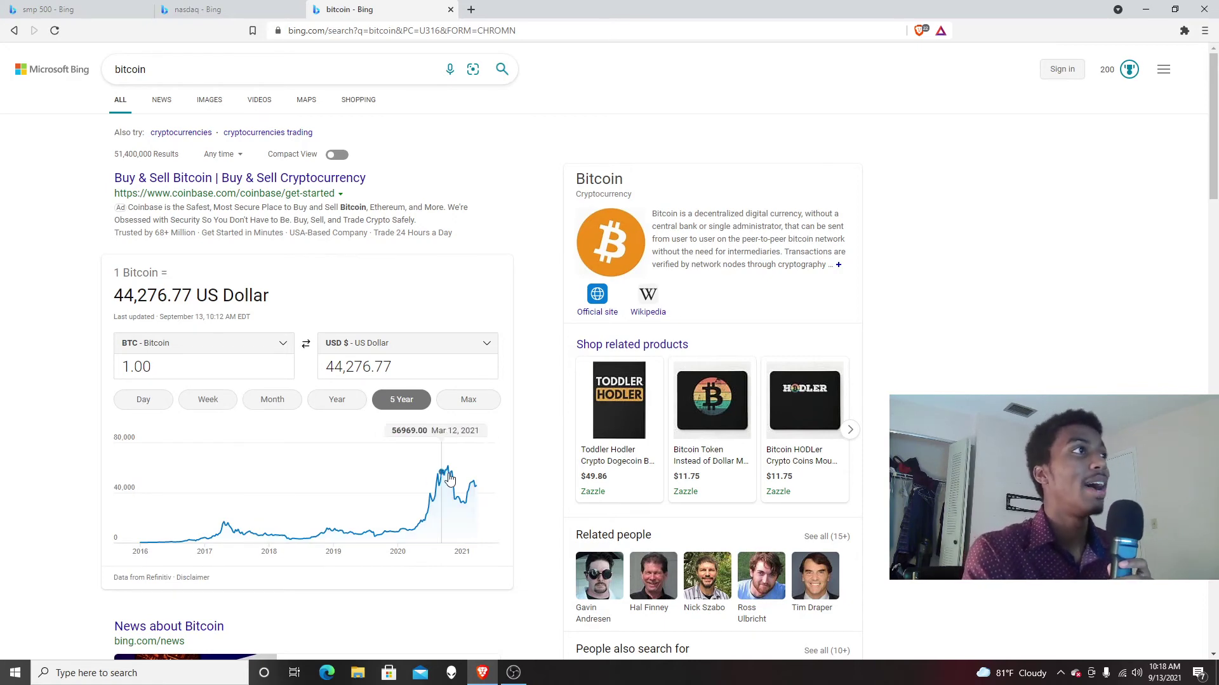
click(469, 404)
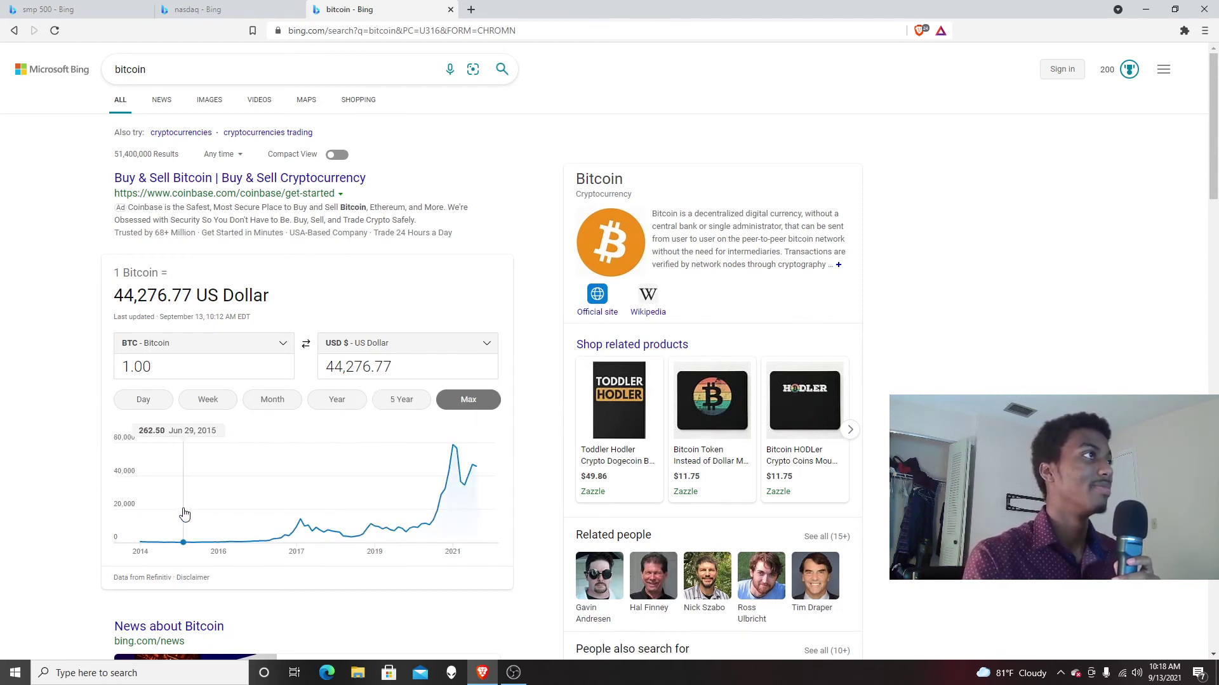
drag(183, 511, 456, 487)
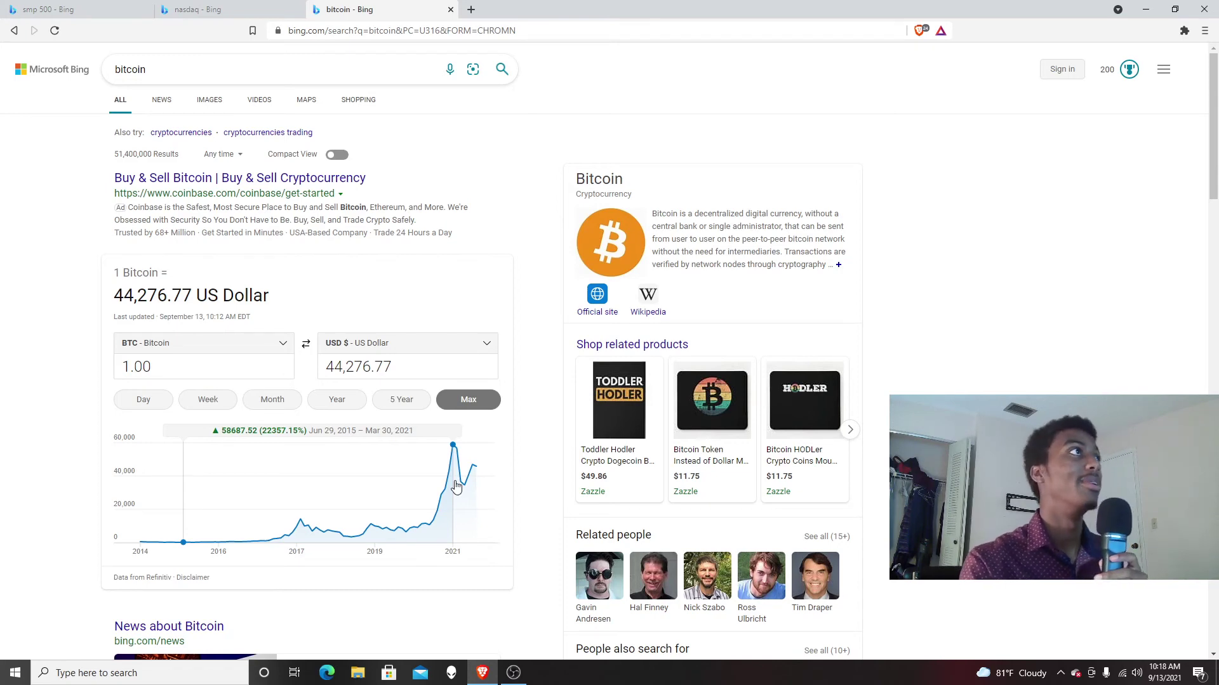
Close the Bitcoin tab and measure NASDAQ's 2002–2008 change on the full-history chart
click(451, 10)
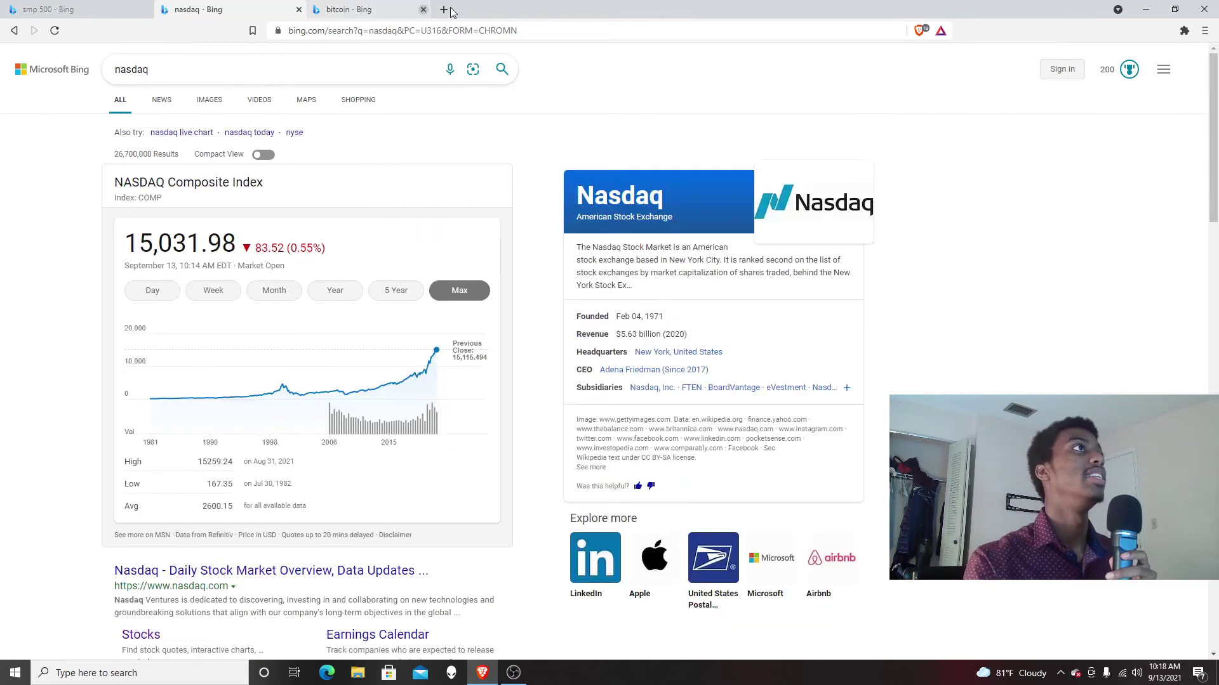
drag(298, 392, 436, 400)
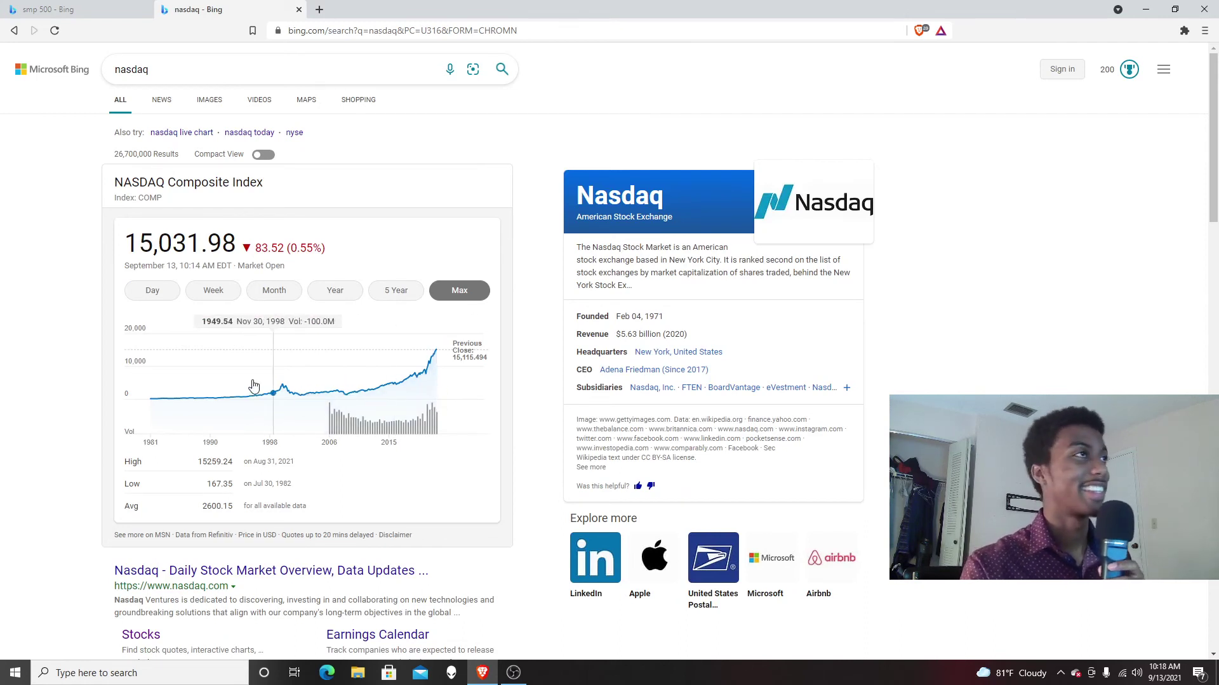